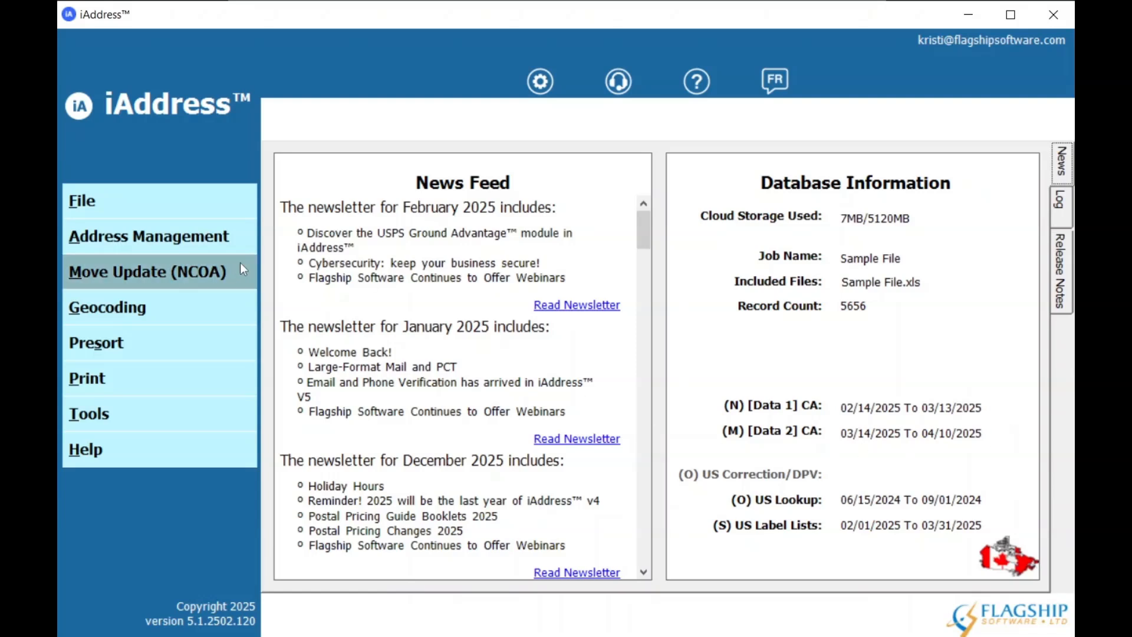
Start geocoding the sample job with the option to create a distance list enabled.
{"action": "left_click", "coordinate": [183, 309]}
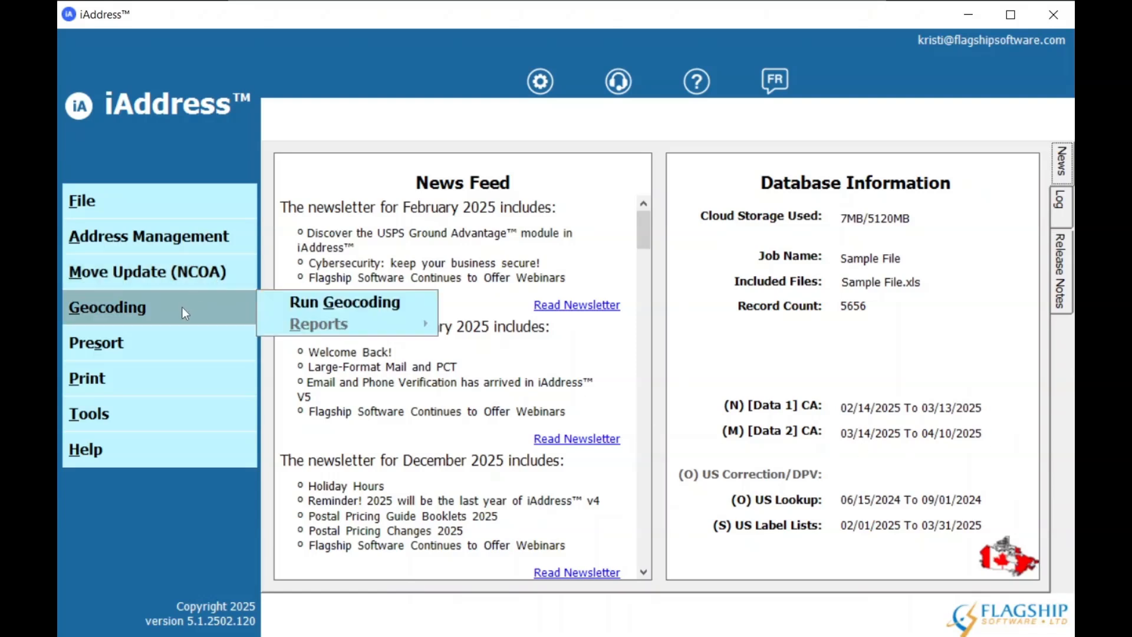
{"action": "left_click", "coordinate": [306, 298]}
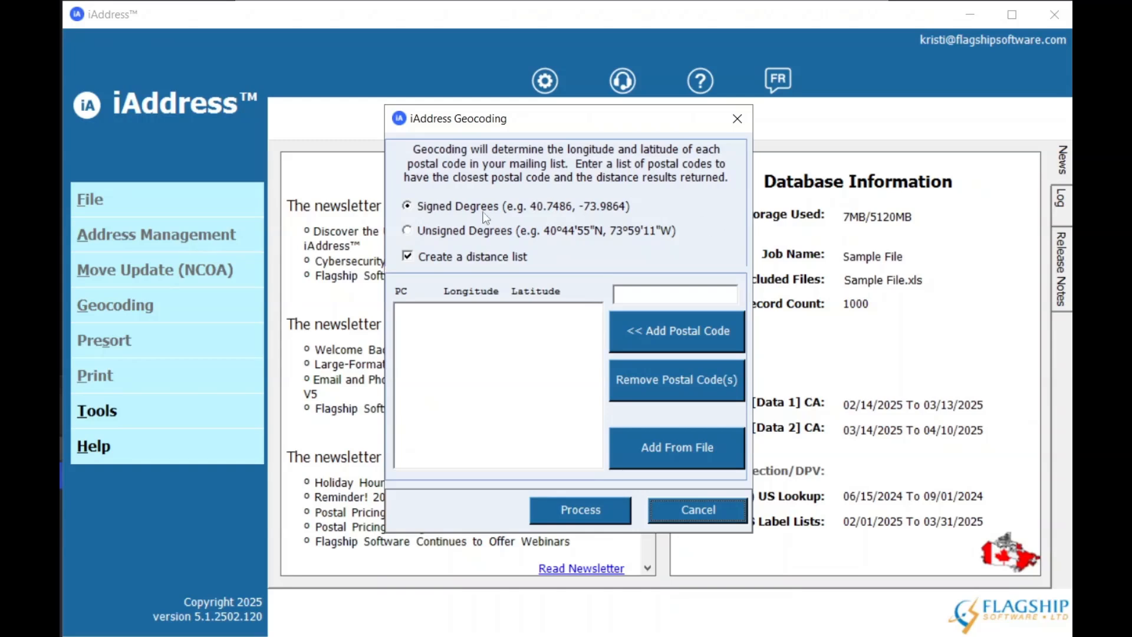
{"action": "left_click", "coordinate": [472, 257]}
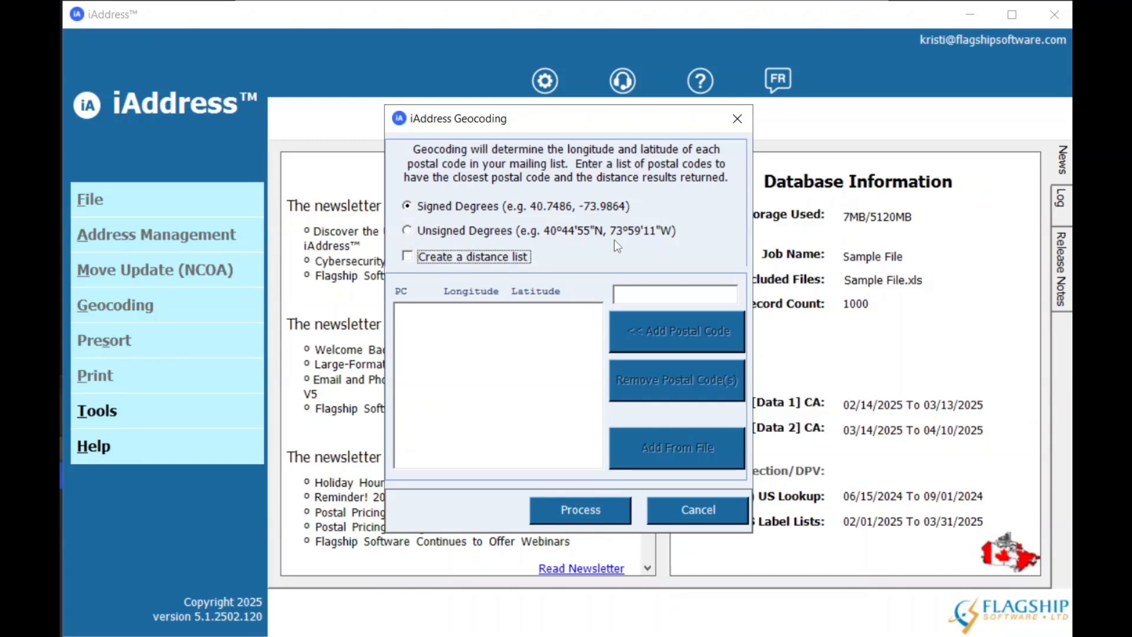
{"action": "left_click", "coordinate": [410, 258]}
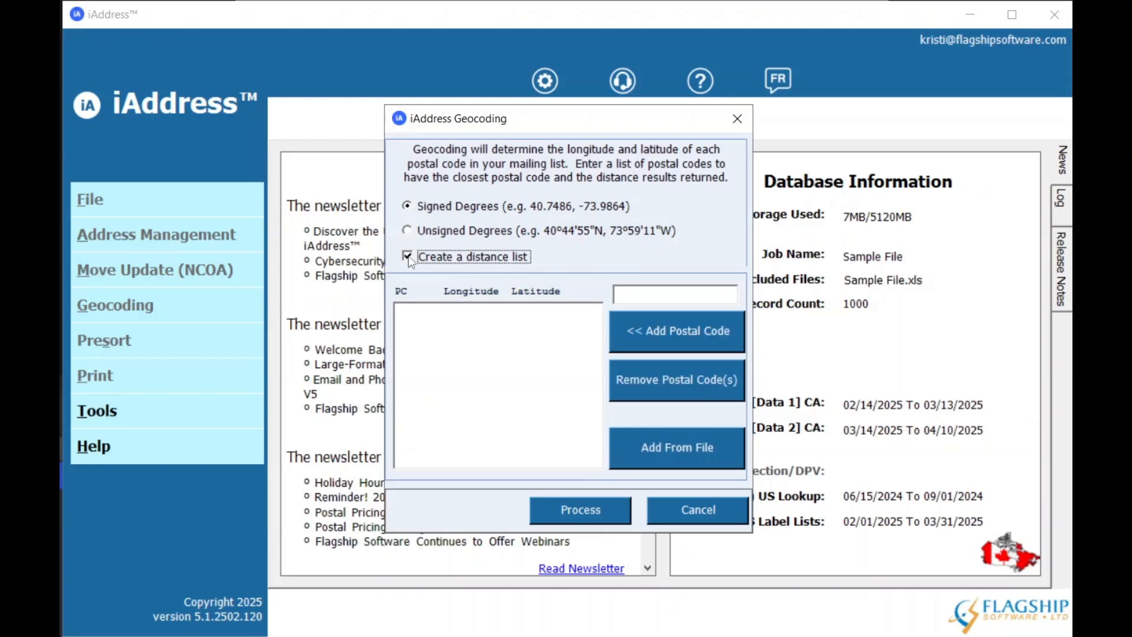
Add the postal code L4B4B6 to the distance list and remove it again.
{"action": "left_click", "coordinate": [641, 291]}
{"action": "type", "text": "L4"}
{"action": "type", "text": "B"}
{"action": "type", "text": "4N6"}
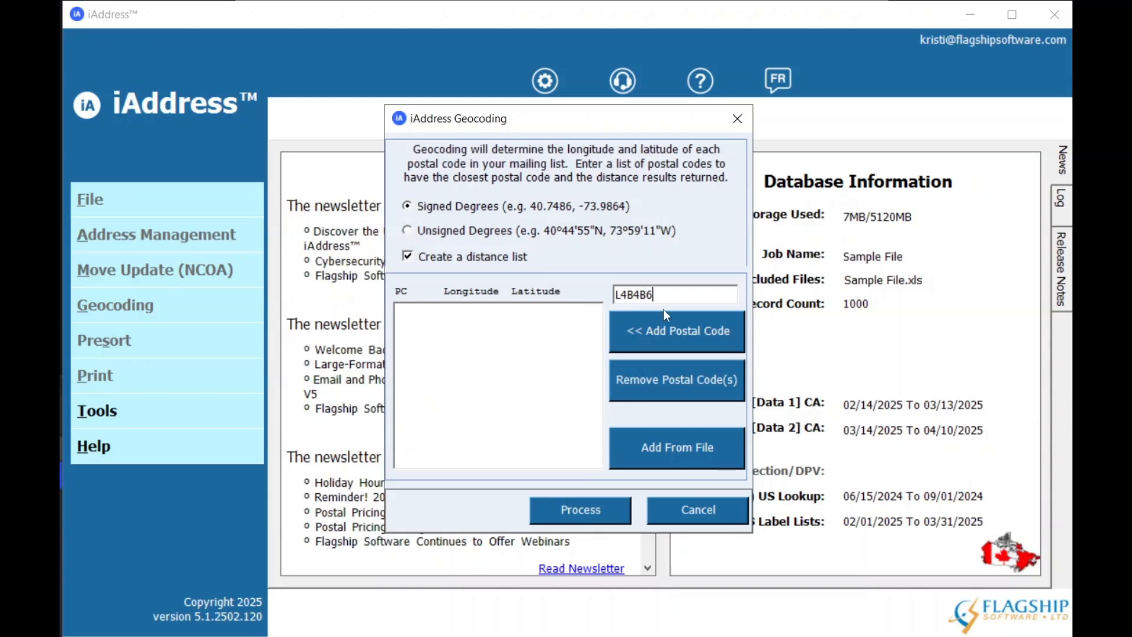
{"action": "left_click", "coordinate": [674, 332]}
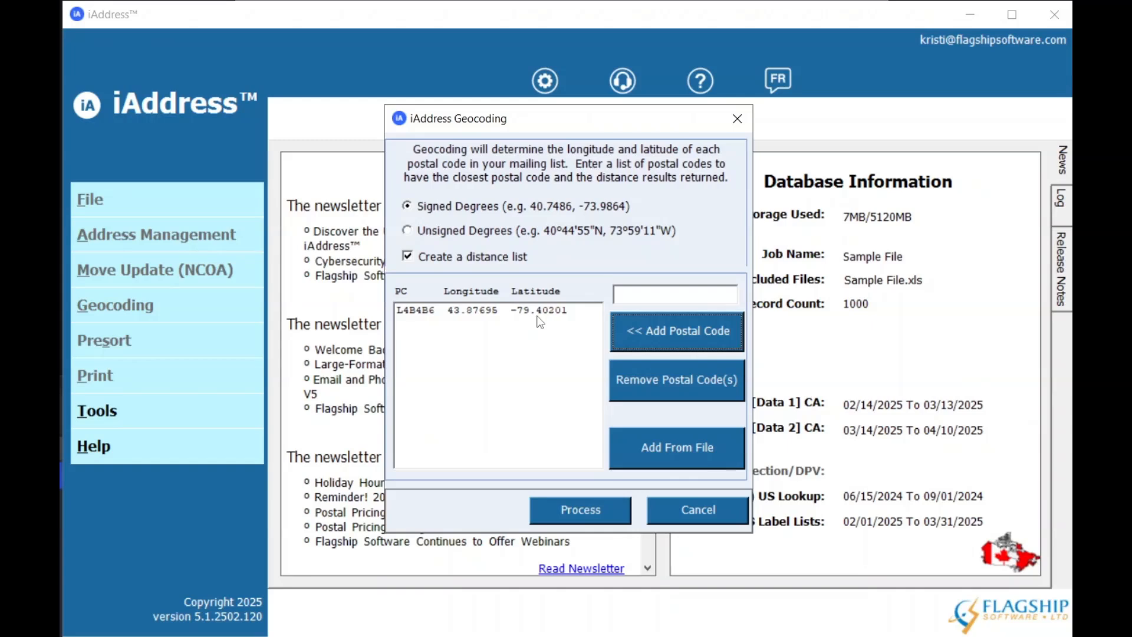
{"action": "left_click", "coordinate": [469, 317]}
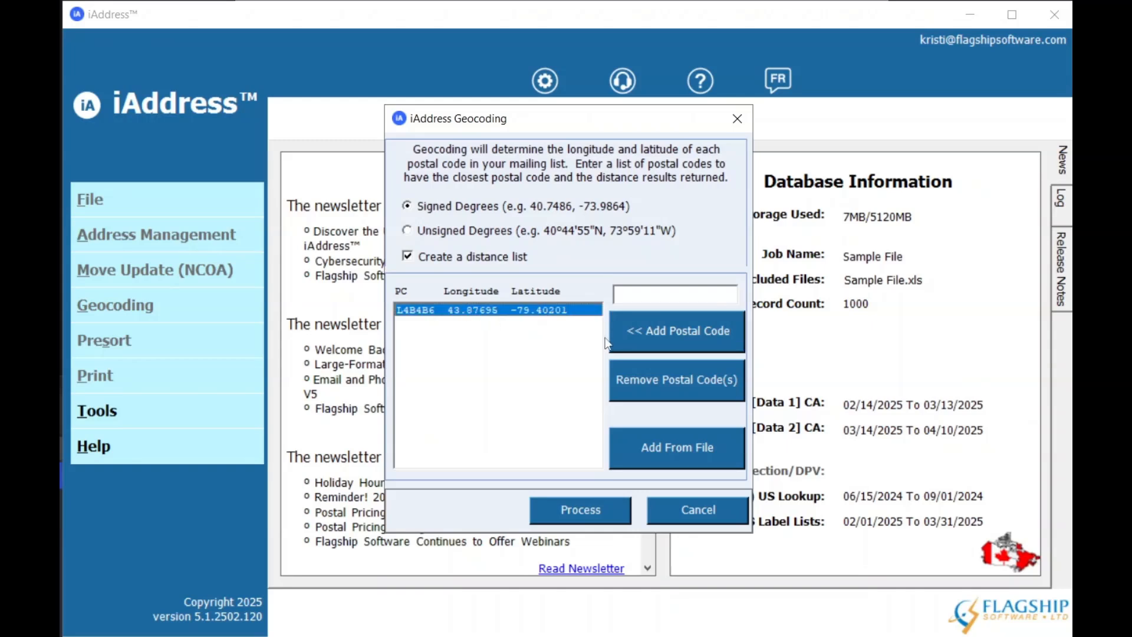
{"action": "left_click", "coordinate": [698, 382]}
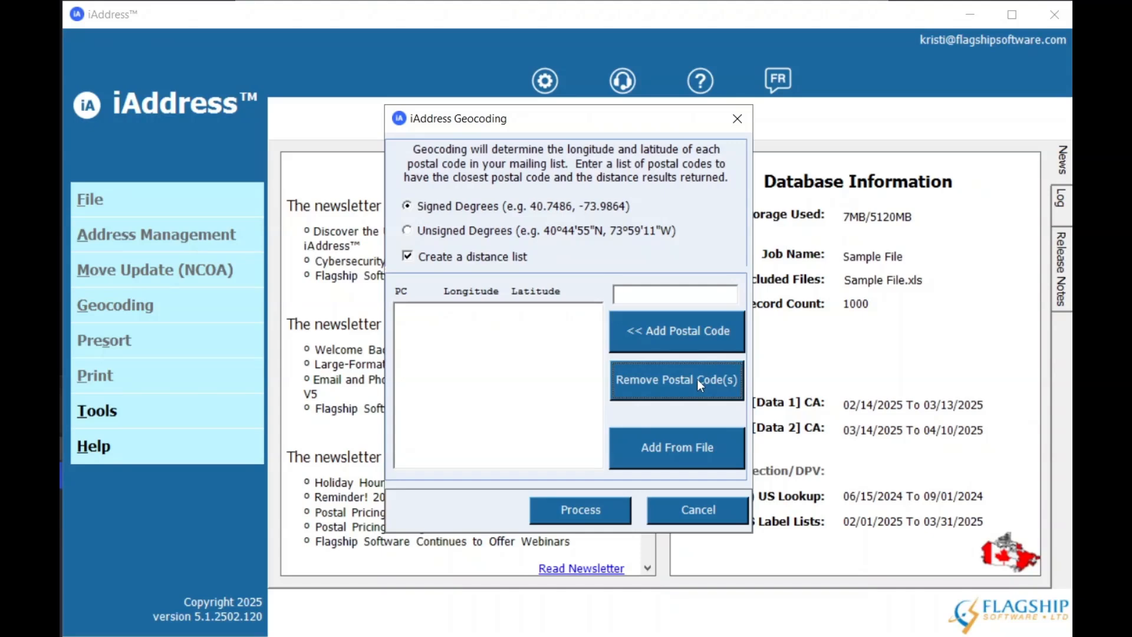
Load the postal codes from Target Postal Codes.txt into the distance list and process the geocoding.
{"action": "left_click", "coordinate": [684, 453]}
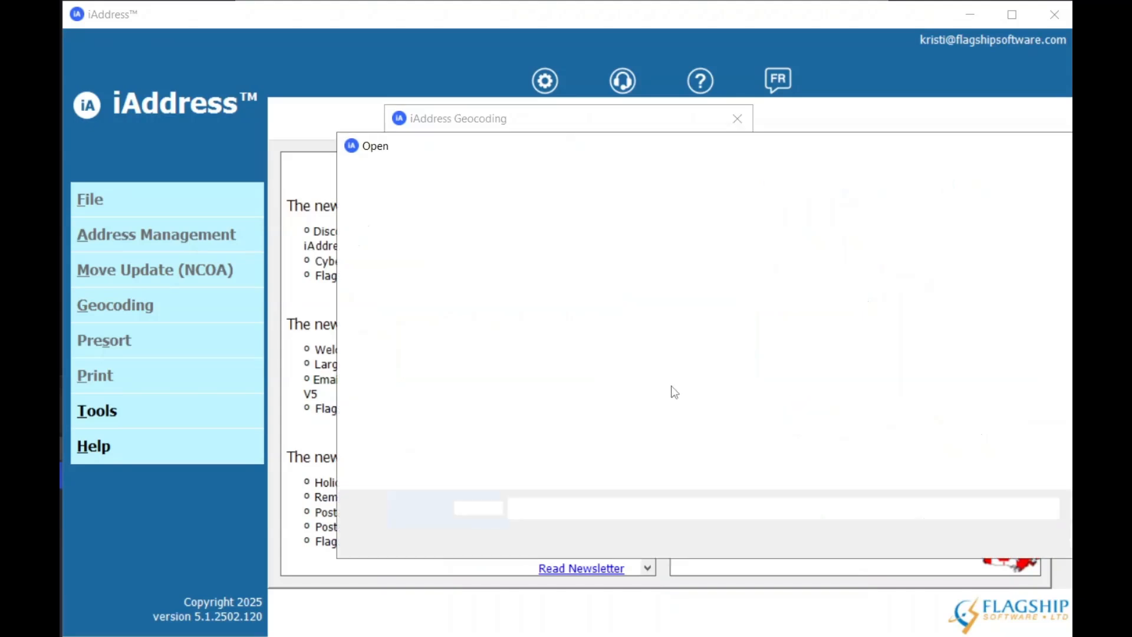
{"action": "left_click", "coordinate": [726, 333]}
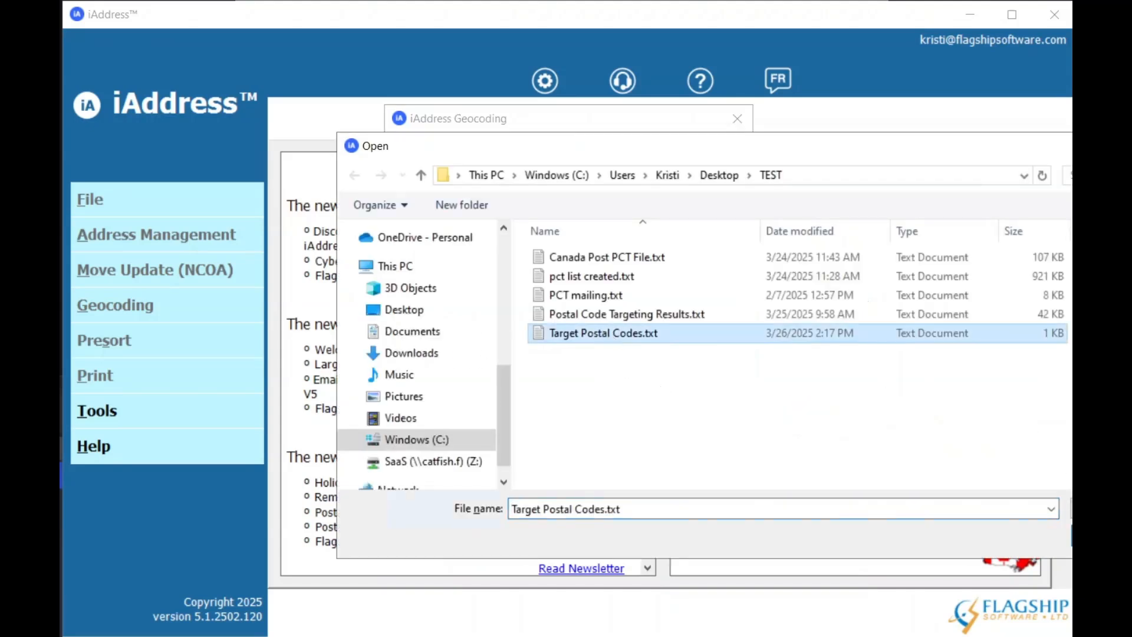
{"action": "key", "text": "Return"}
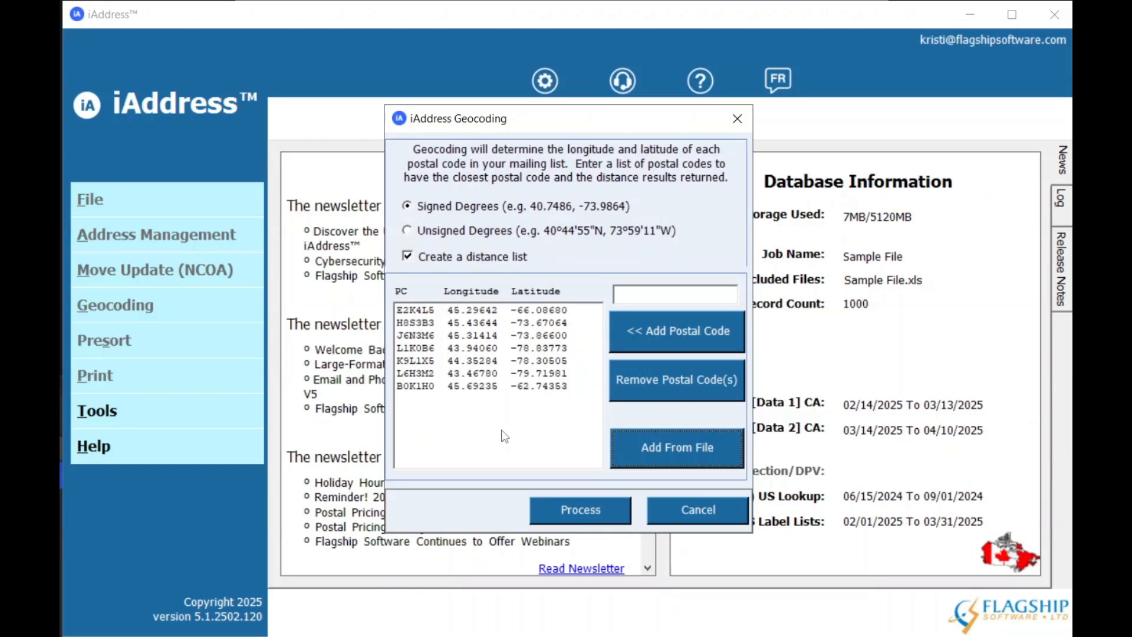
{"action": "left_click", "coordinate": [570, 509]}
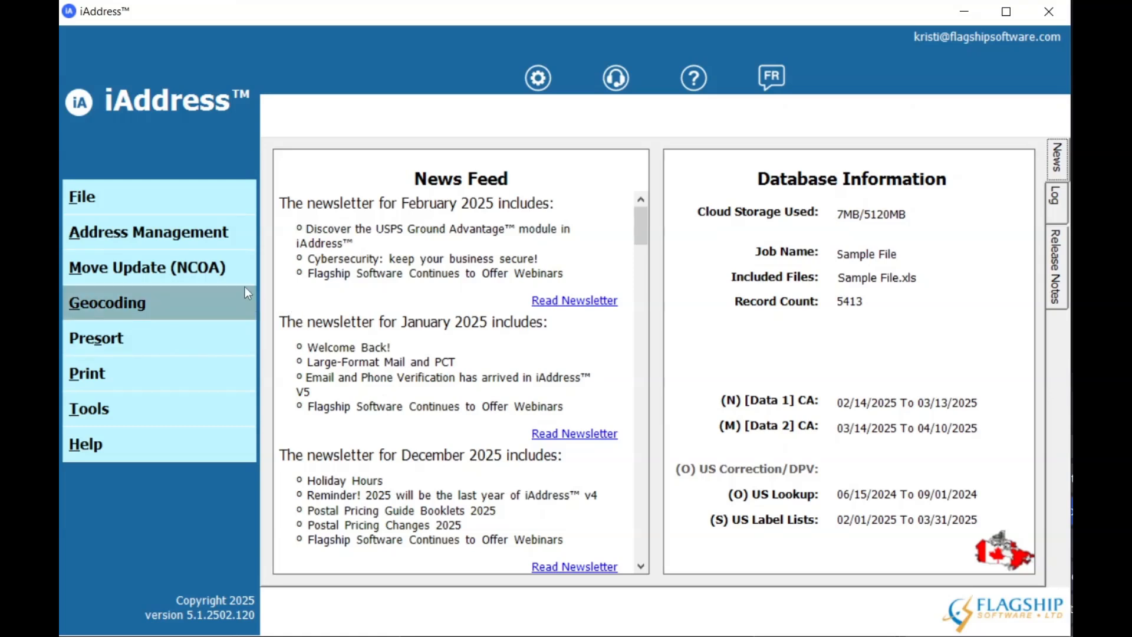
Examine the latitude, longitude, nearest postal code, distance and time zone fields in the job's database, and close the view.
{"action": "left_click", "coordinate": [211, 209]}
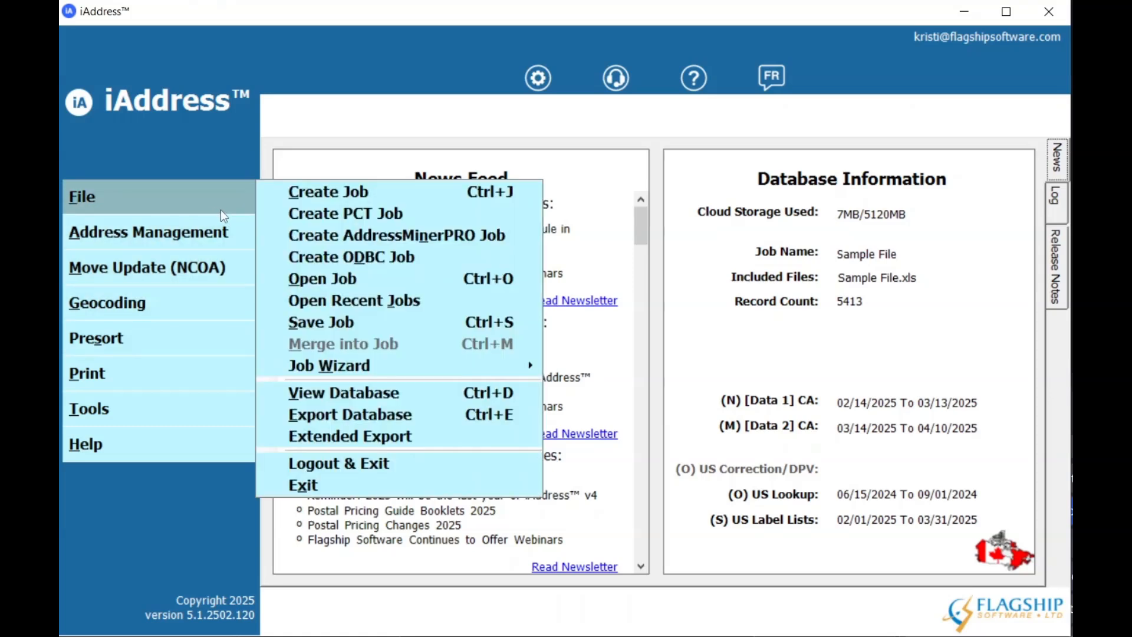
{"action": "left_click", "coordinate": [320, 393]}
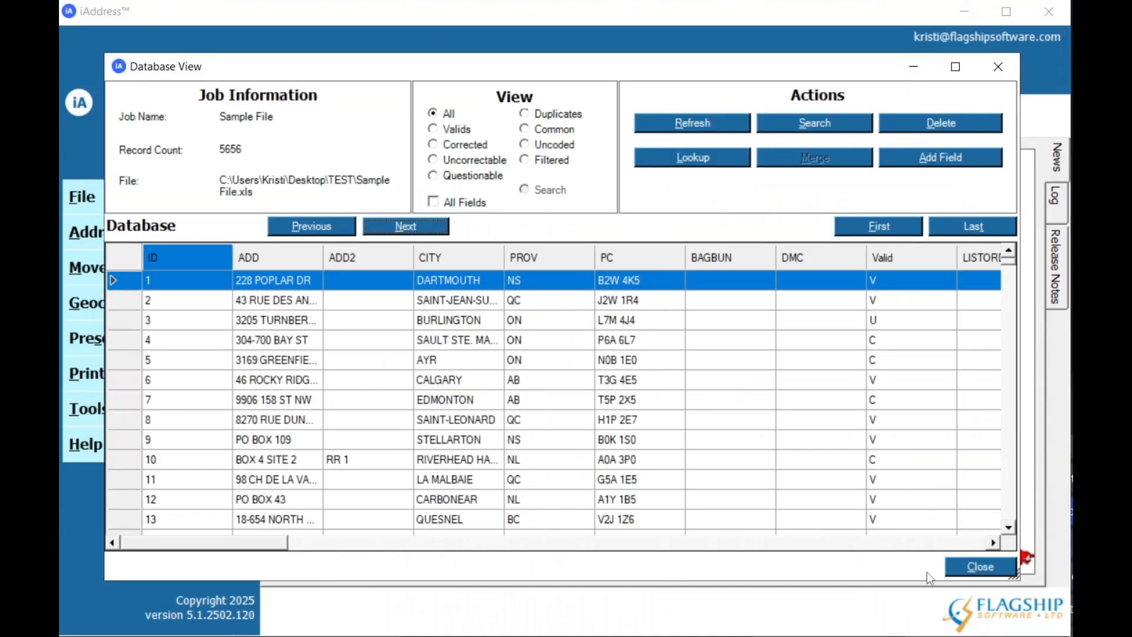
{"action": "left_click", "coordinate": [941, 543]}
{"action": "left_click", "coordinate": [941, 543]}
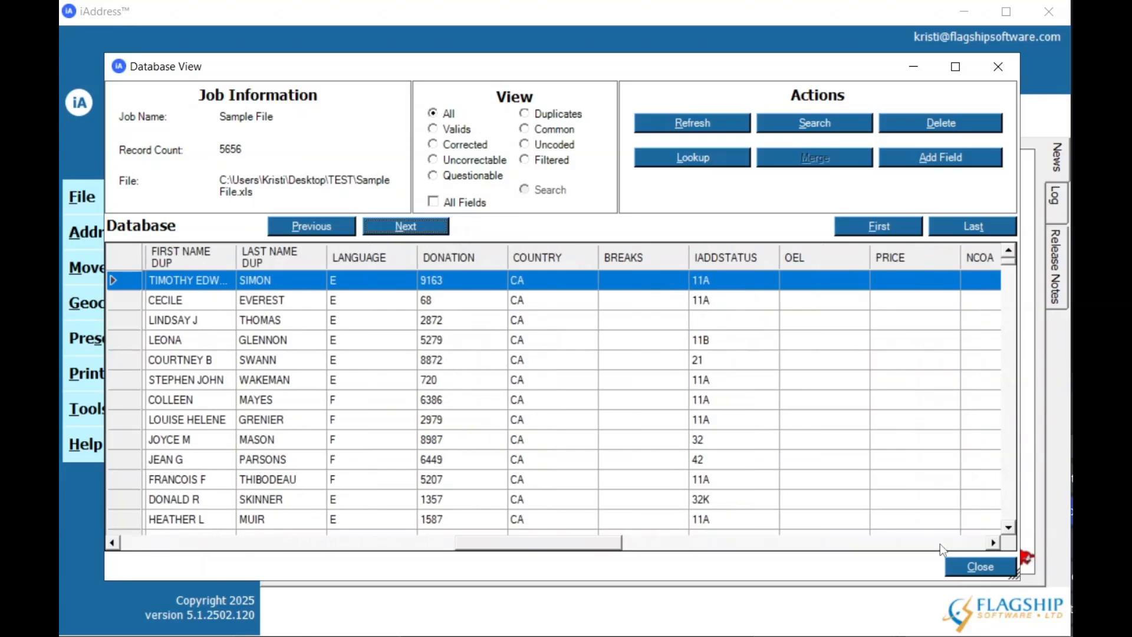
{"action": "left_click", "coordinate": [941, 543]}
{"action": "left_click", "coordinate": [164, 546]}
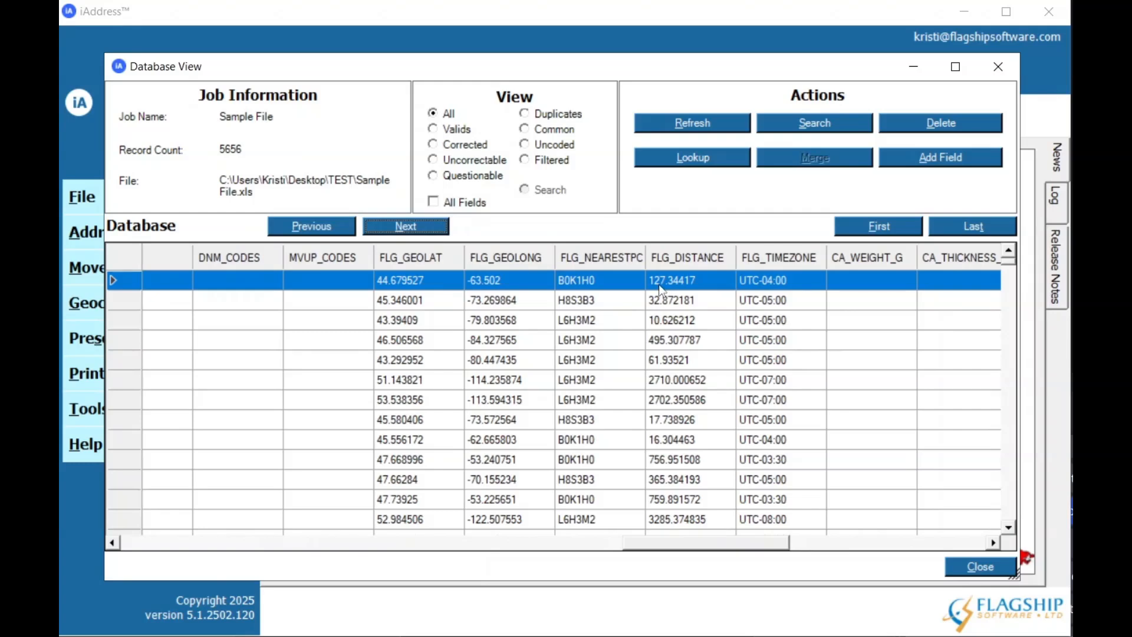
{"action": "left_click", "coordinate": [978, 565]}
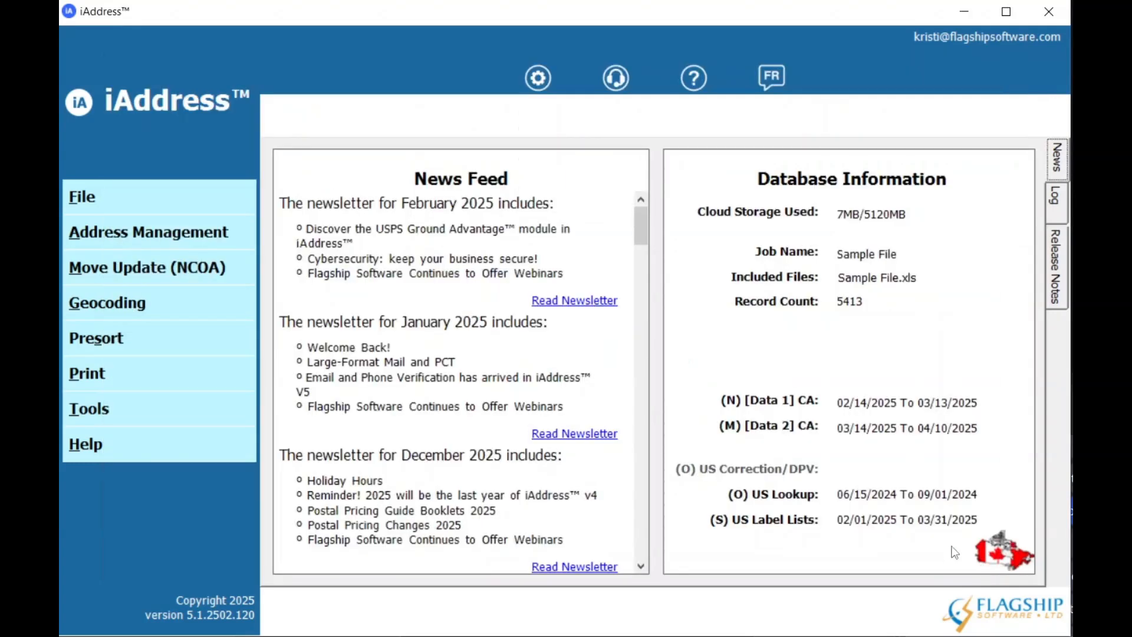
Open the Geocode Filter settings for filtering the mailing.
{"action": "left_click", "coordinate": [204, 227]}
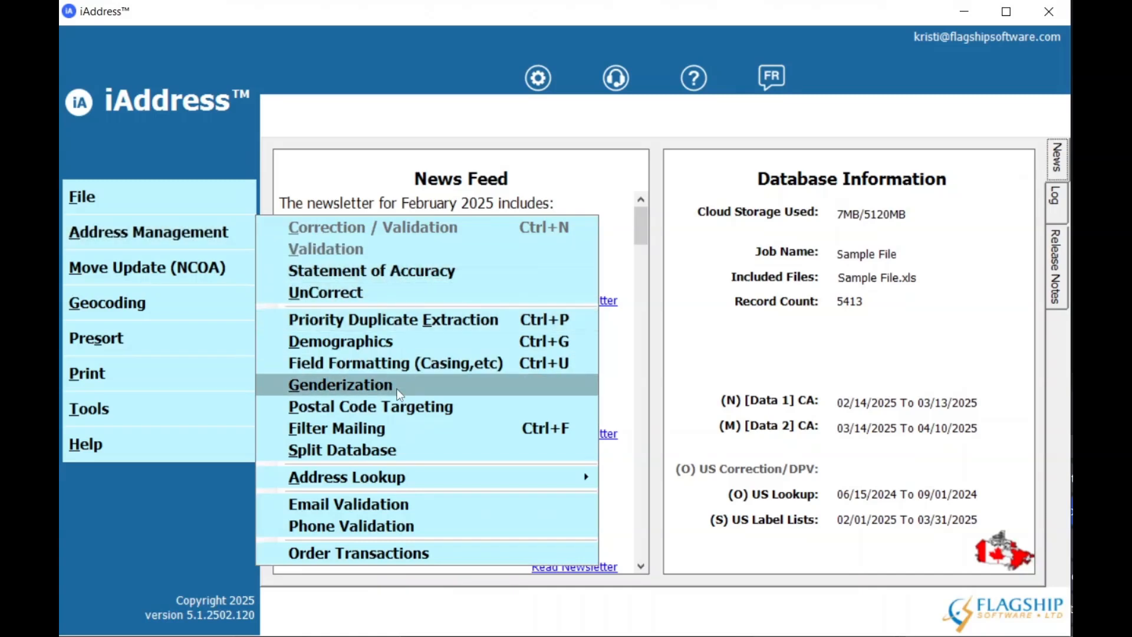
{"action": "left_click", "coordinate": [391, 428]}
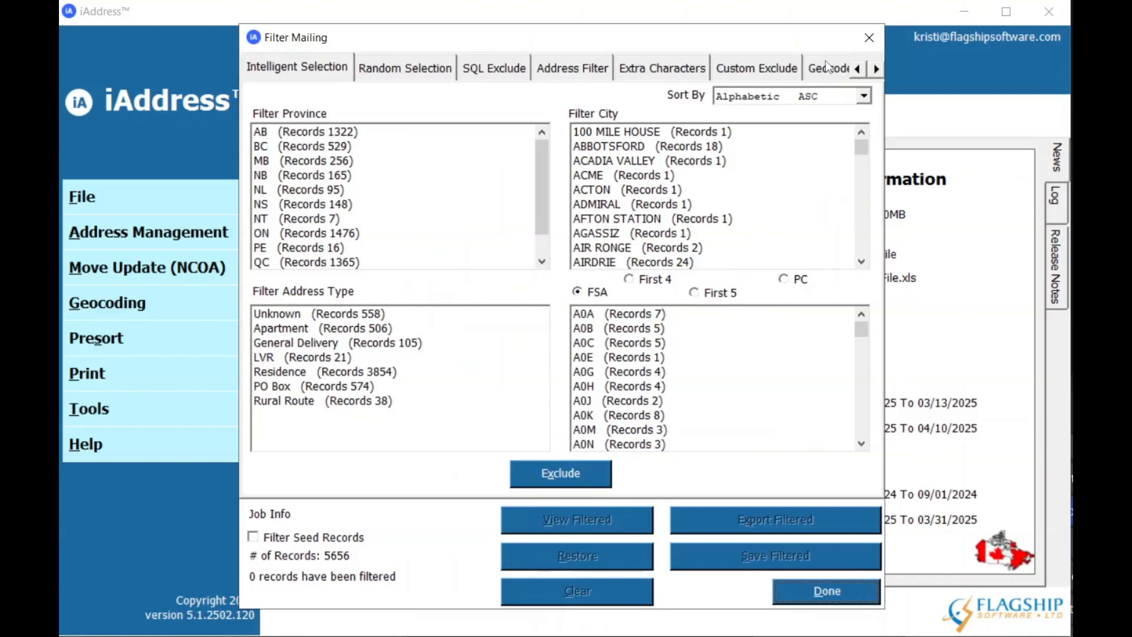
{"action": "left_click", "coordinate": [829, 67]}
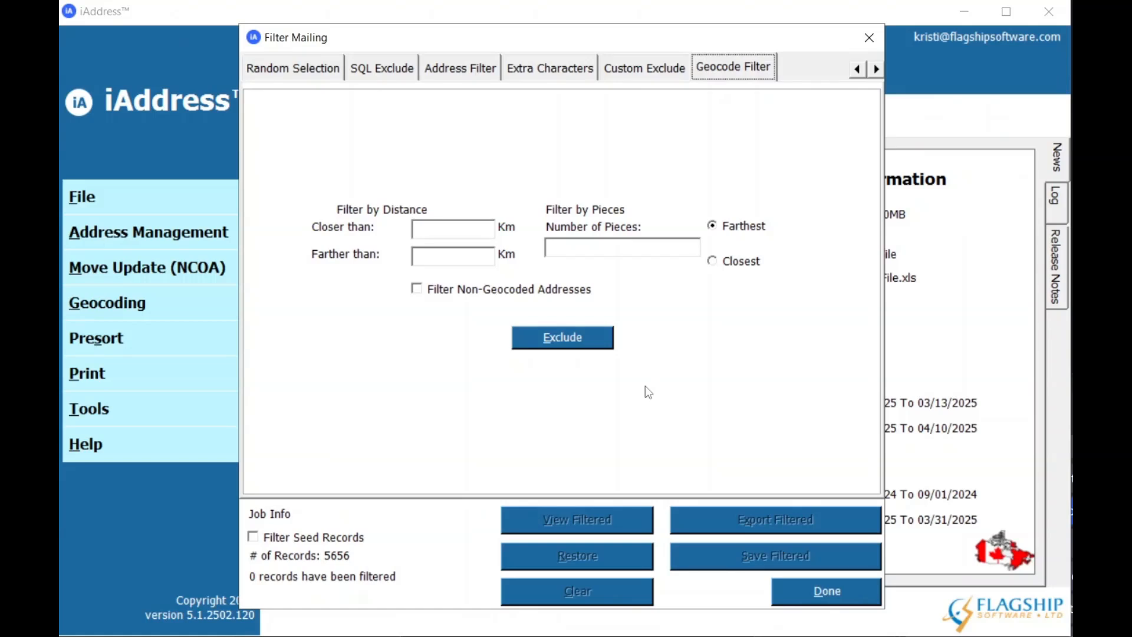
Exclude records farther than 75 km from the mailing and restore the filtered records.
{"action": "left_click", "coordinate": [463, 258]}
{"action": "type", "text": "75"}
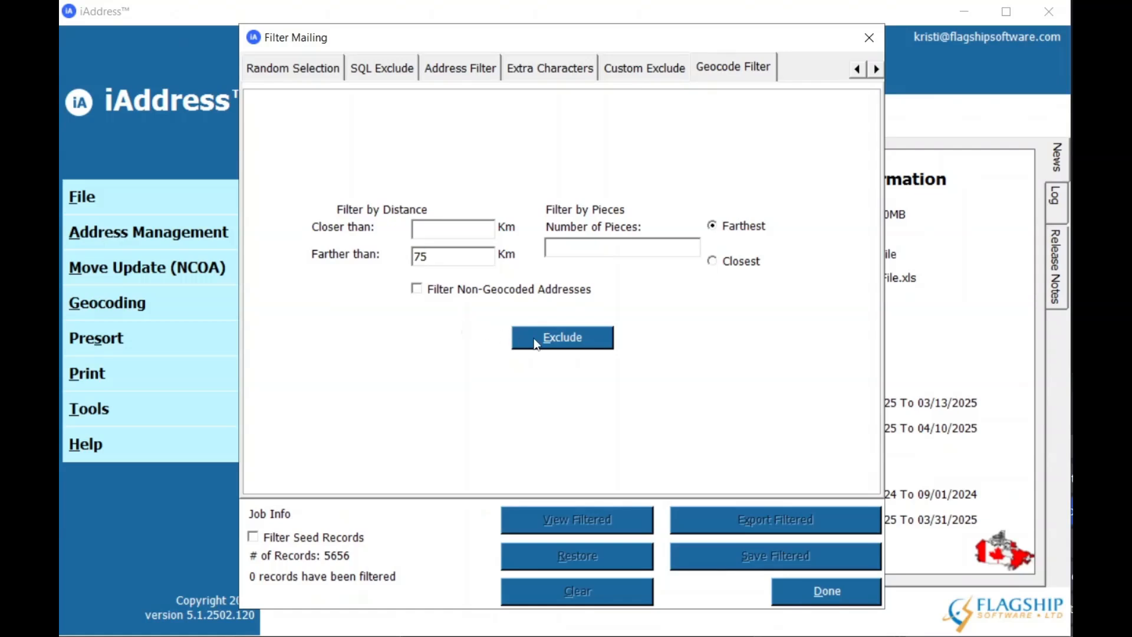
{"action": "left_click", "coordinate": [579, 346]}
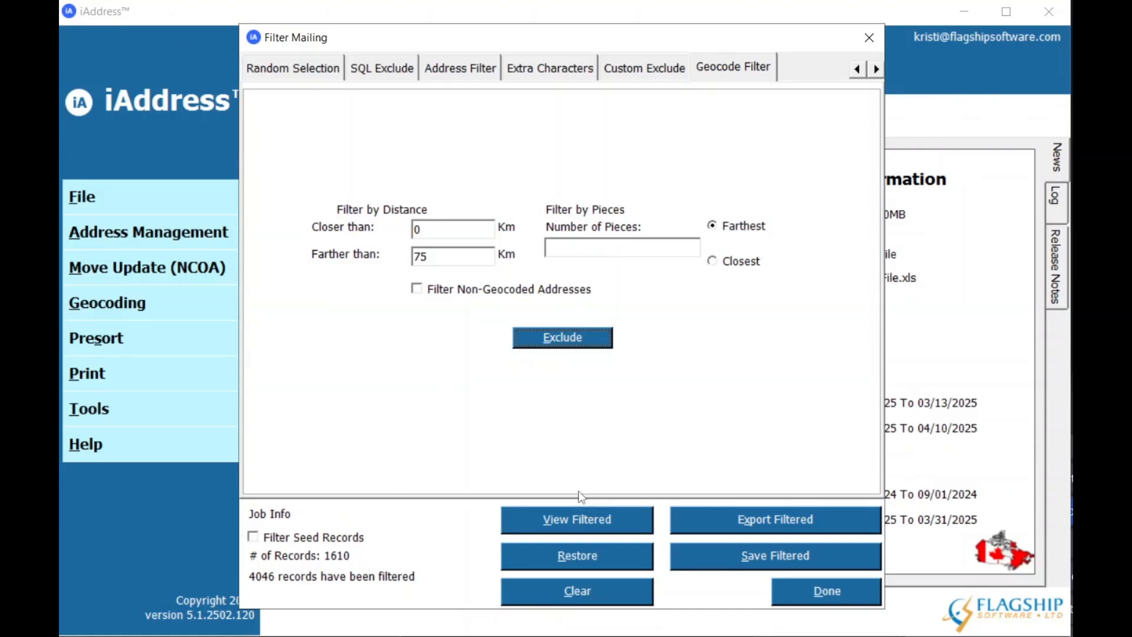
{"action": "left_click", "coordinate": [580, 555]}
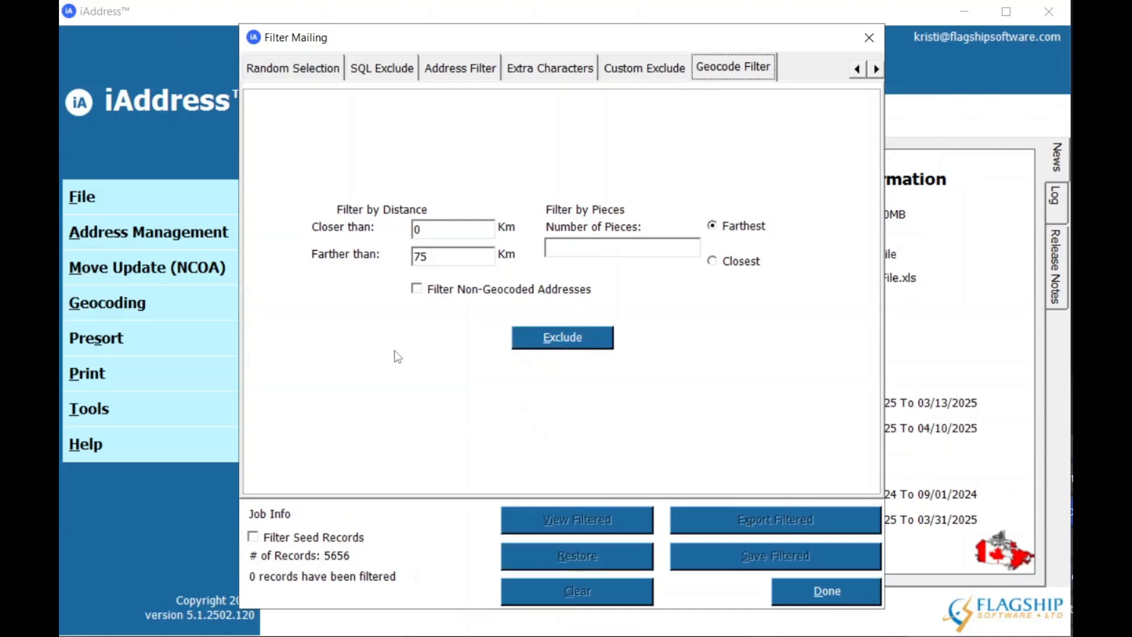
Clear both distance limits, exclude the farthest 4656 pieces from the mailing, and finish filtering.
{"action": "left_click", "coordinate": [442, 228]}
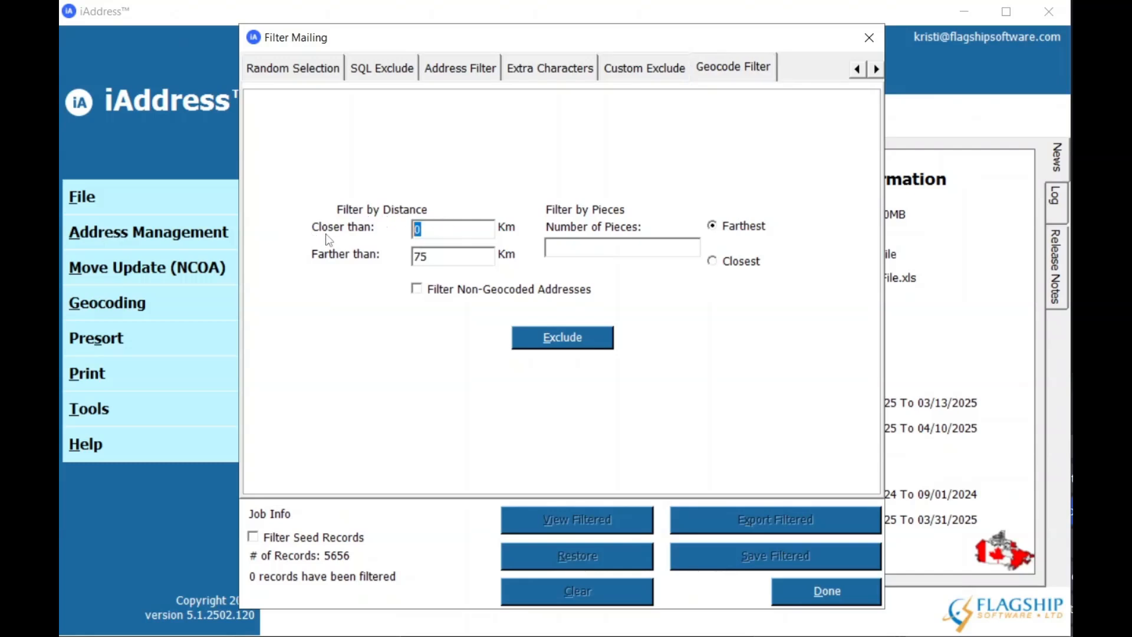
{"action": "left_click_drag", "start_coordinate": [455, 255], "coordinate": [332, 265]}
{"action": "key", "text": "Delete"}
{"action": "left_click", "coordinate": [657, 248]}
{"action": "type", "text": "4656"}
{"action": "left_click", "coordinate": [540, 339]}
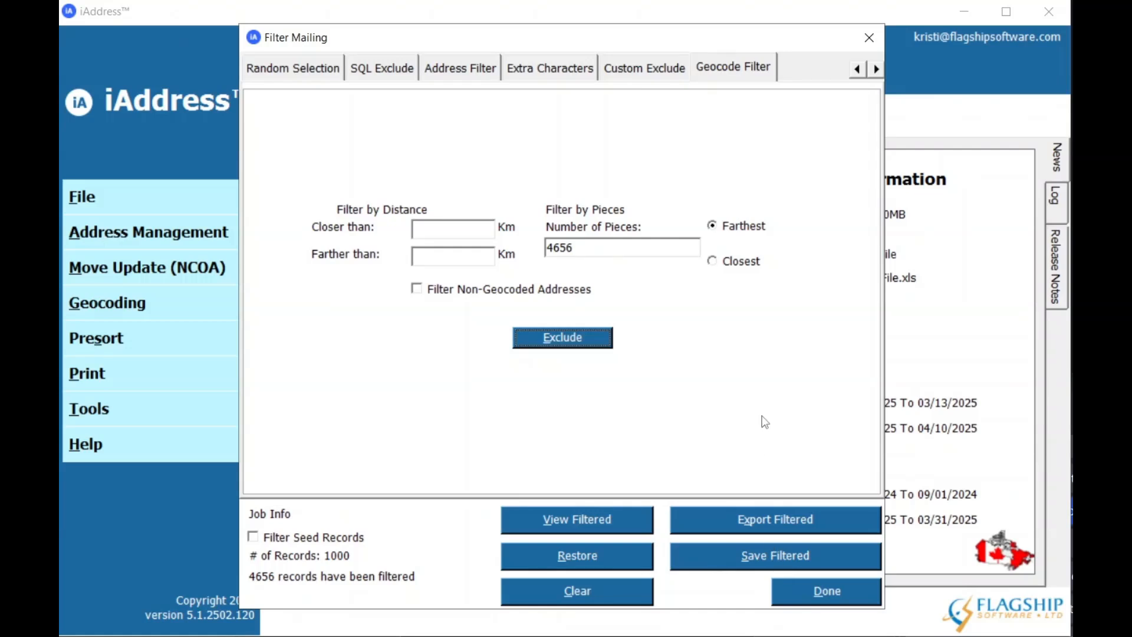
{"action": "left_click", "coordinate": [835, 592]}
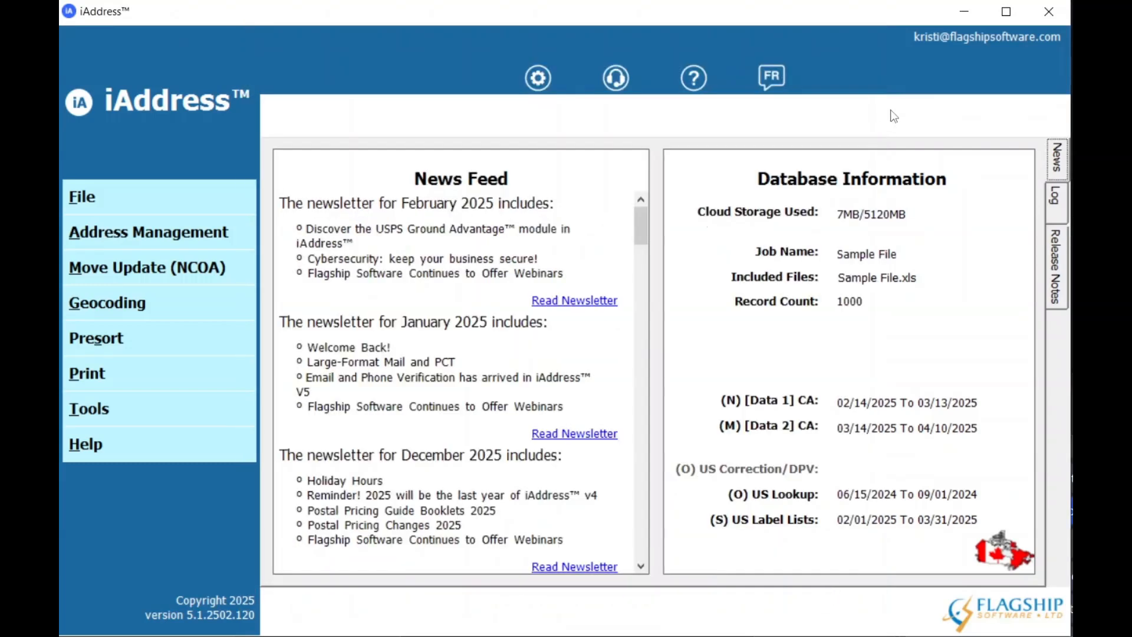